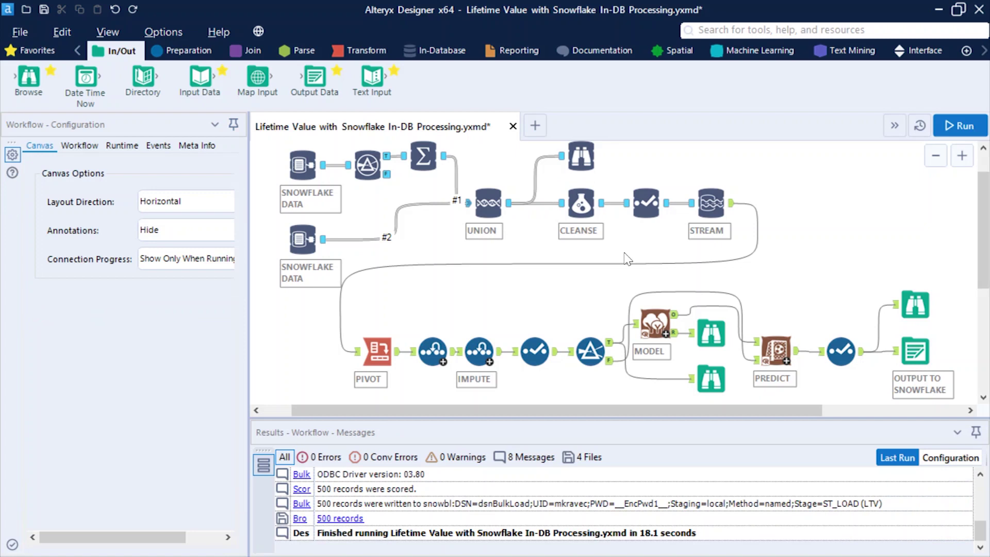
- Rerun the workflow, which finishes in 17.6 seconds, and open the CLEANSE Formula In-DB settings
left_click(969, 125)
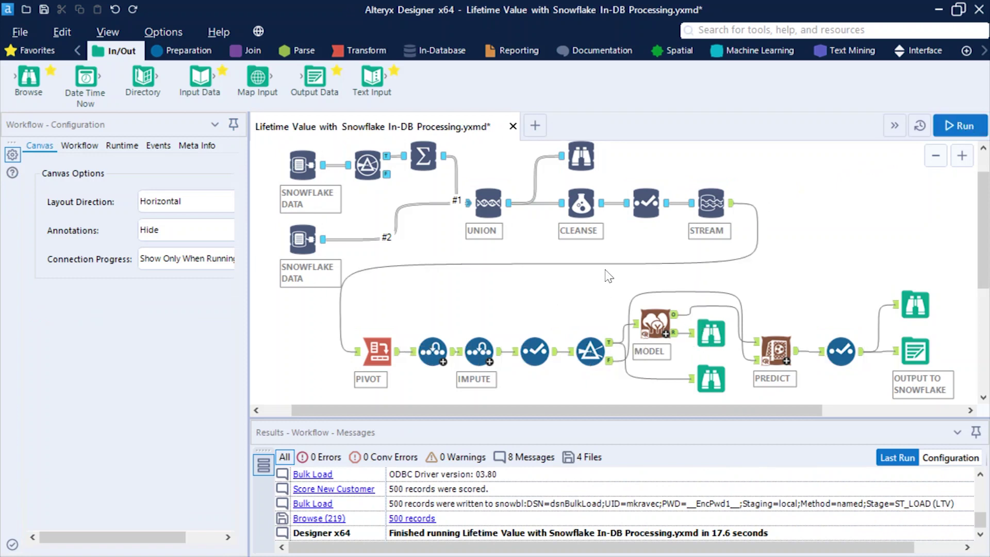
left_click(582, 200)
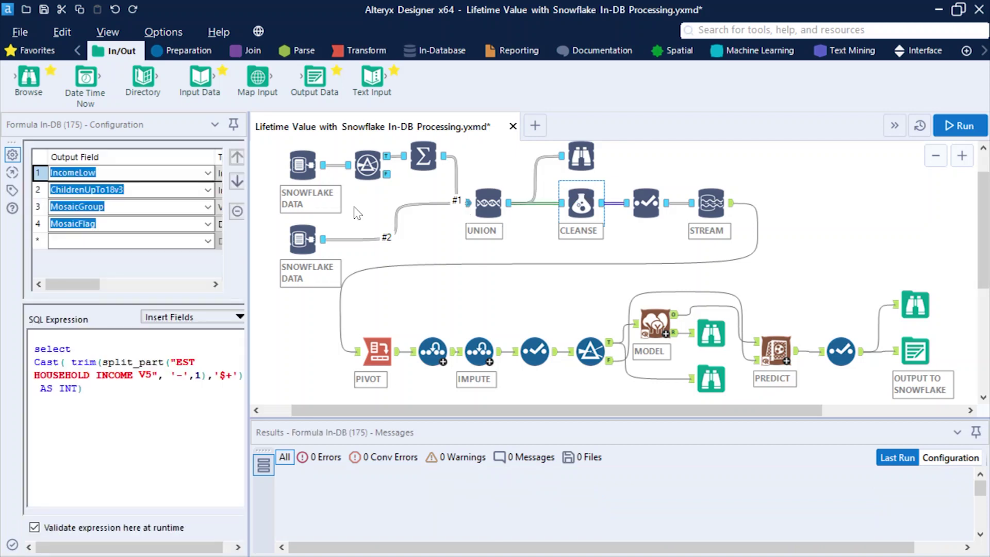
- Review the ChildrenUpTo18v3, MosaicGroup and MosaicFlag expressions, then preview the post-union data
left_click(43, 197)
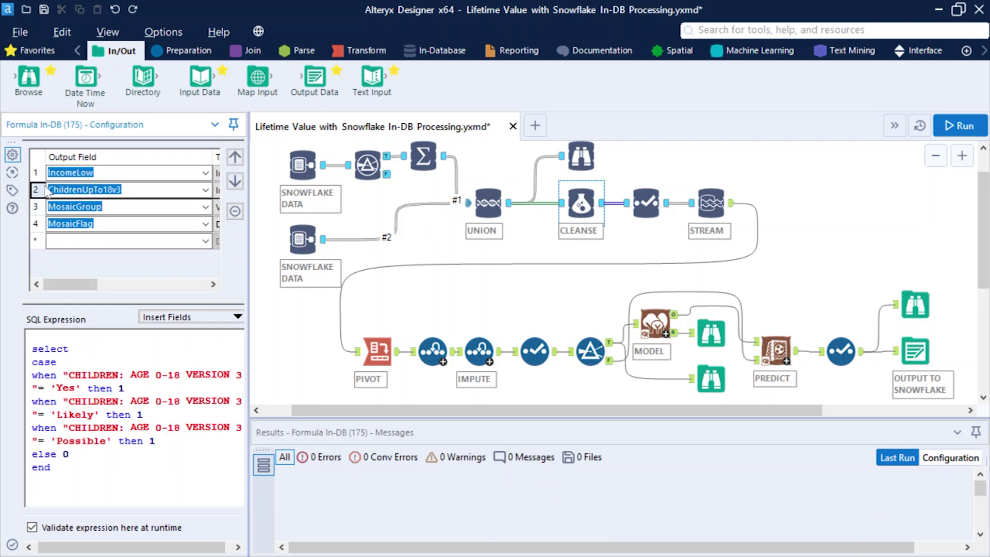
left_click(35, 209)
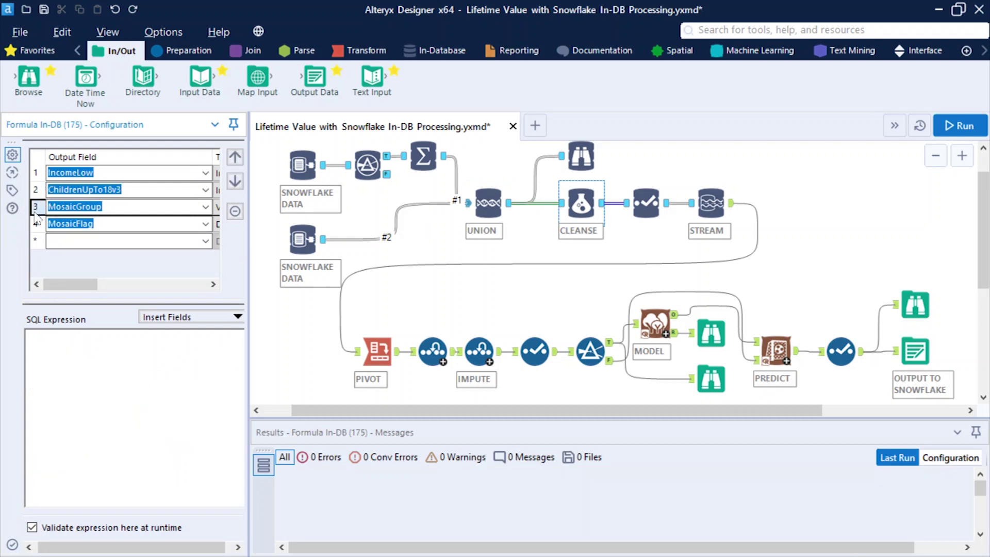
type("select left(\"MOSAIC HOUSEHOLD\",1)")
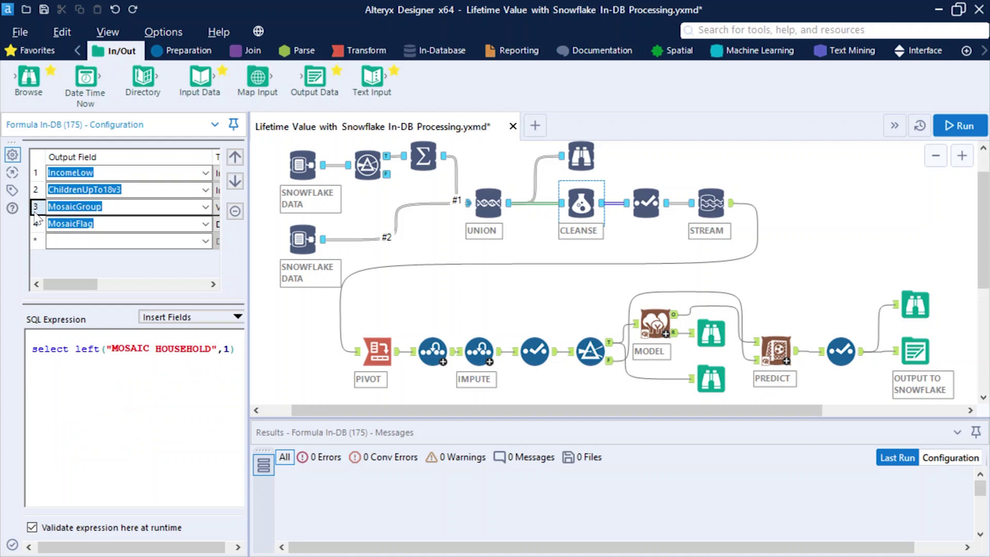
left_click(35, 223)
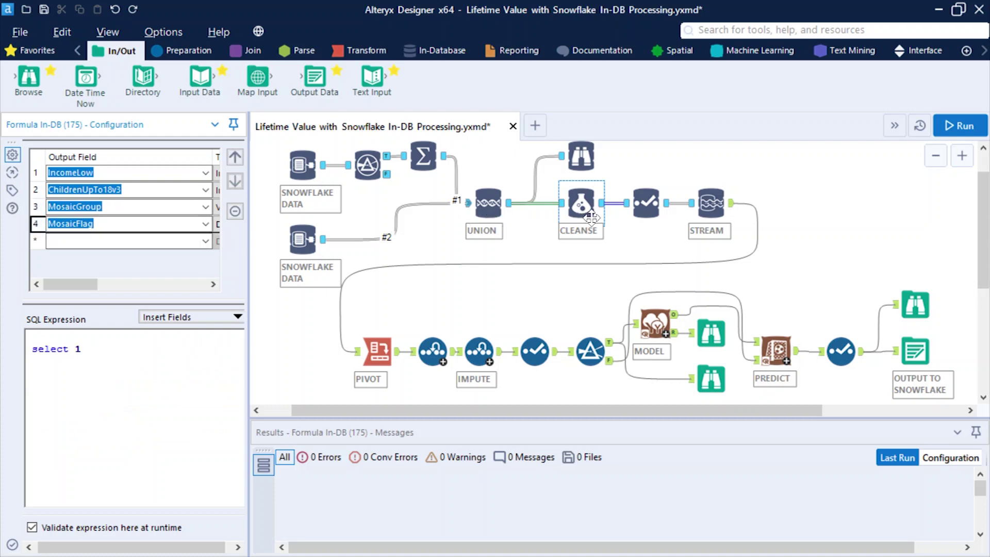
left_click(581, 158)
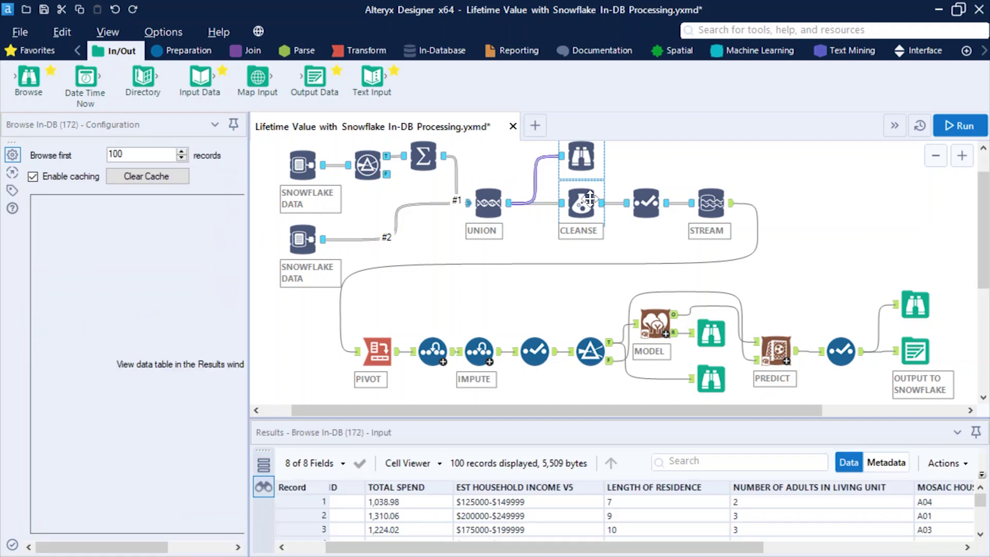
- Check the 100-record preview's data and field types, then inspect the STREAM Data Stream Out tool
left_click(577, 551)
left_click_drag(575, 551, 553, 550)
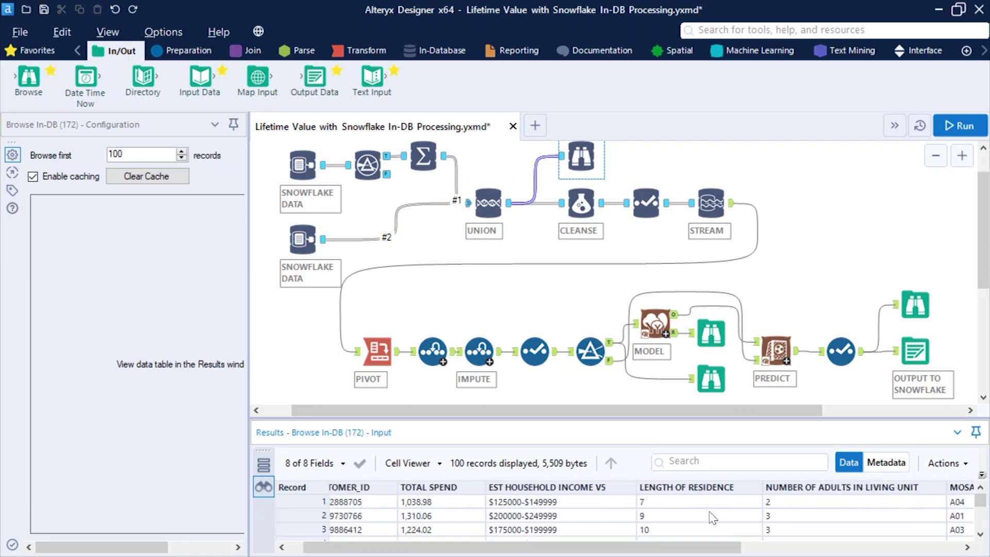
left_click(882, 463)
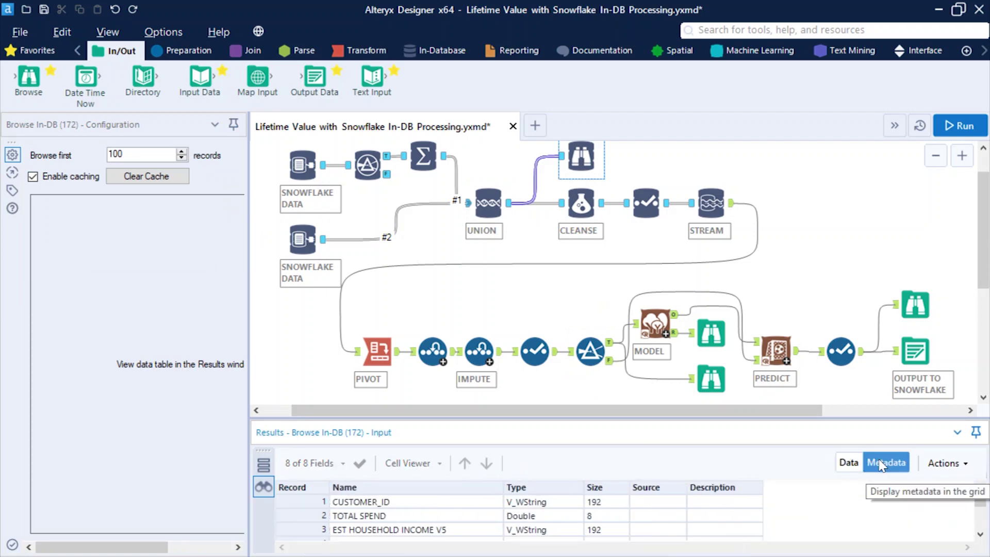
left_click(848, 462)
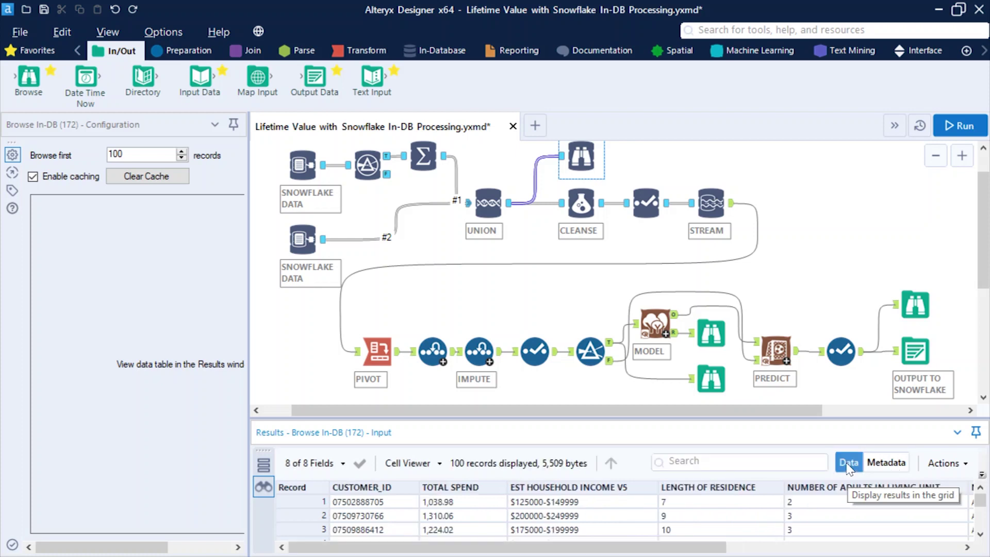
left_click(708, 197)
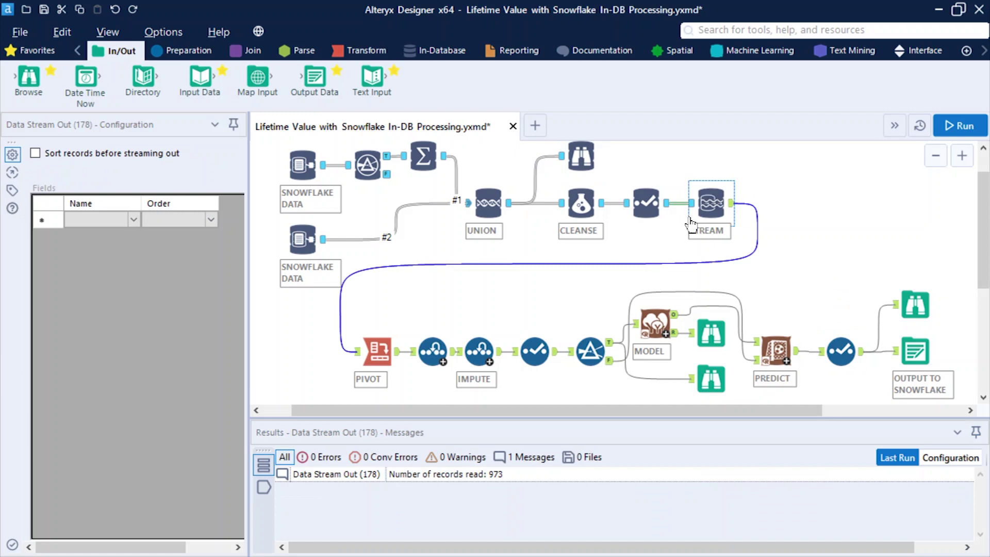
- Select the bottom-row tools and PIVOT, then view the 200-tree random forest report
mouse_move(371, 292)
left_mouse_down()
mouse_move(876, 317)
mouse_move(964, 381)
mouse_move(962, 407)
mouse_move(956, 305)
mouse_move(443, 274)
mouse_move(371, 300)
left_mouse_up()
left_click(491, 311)
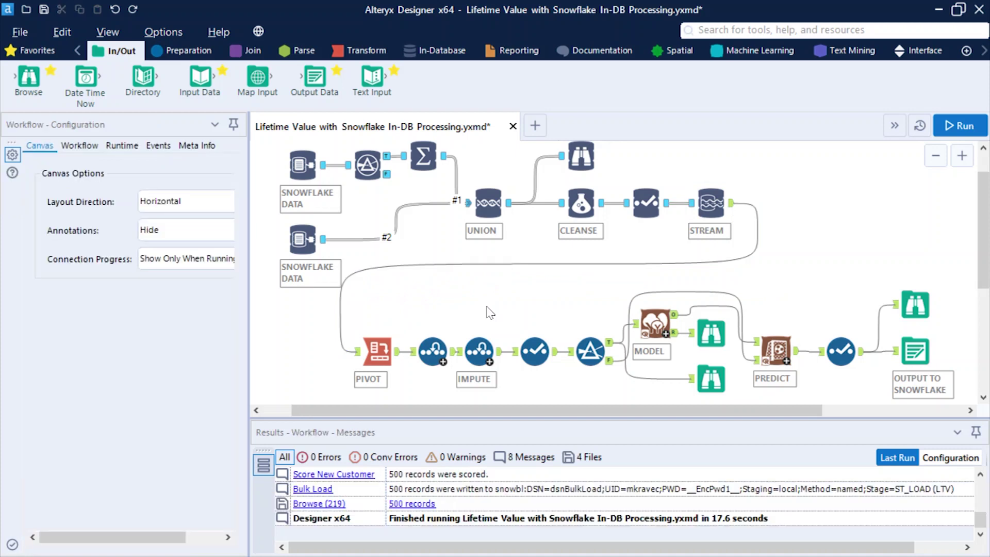
left_click(369, 360)
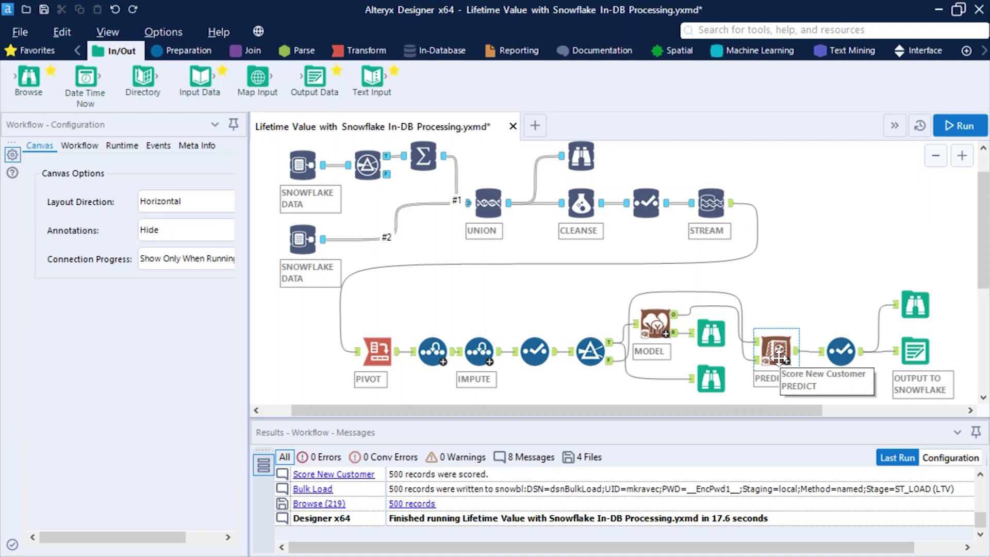
left_click(711, 336)
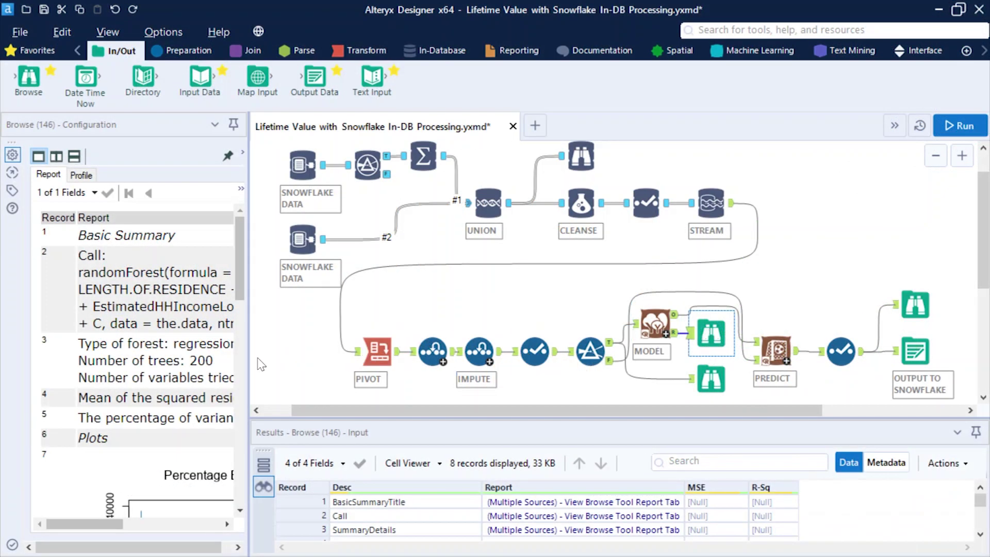
- Resize the report area, then view Browse tool 219's output of 500 records and 27 fields
left_click_drag(250, 354, 505, 351)
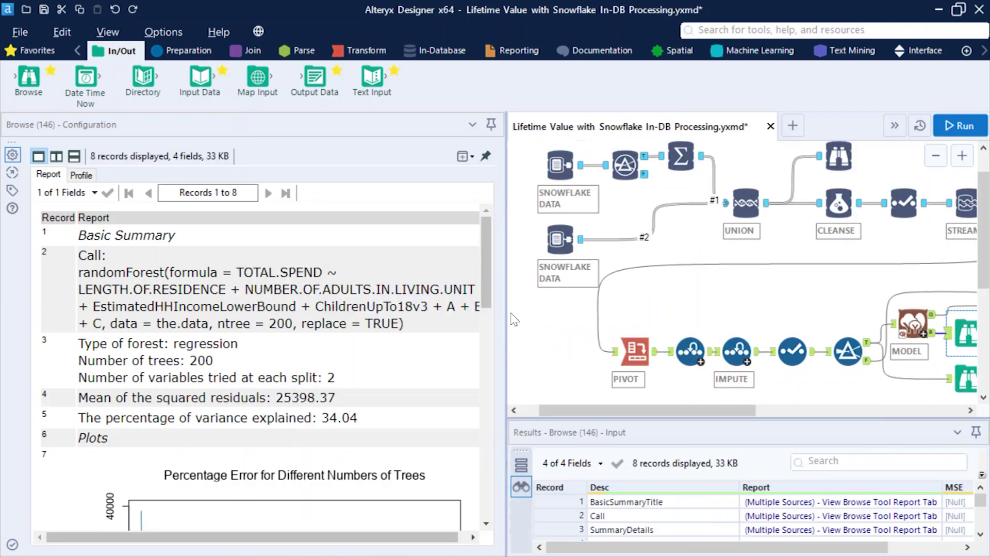
left_click_drag(485, 263, 466, 490)
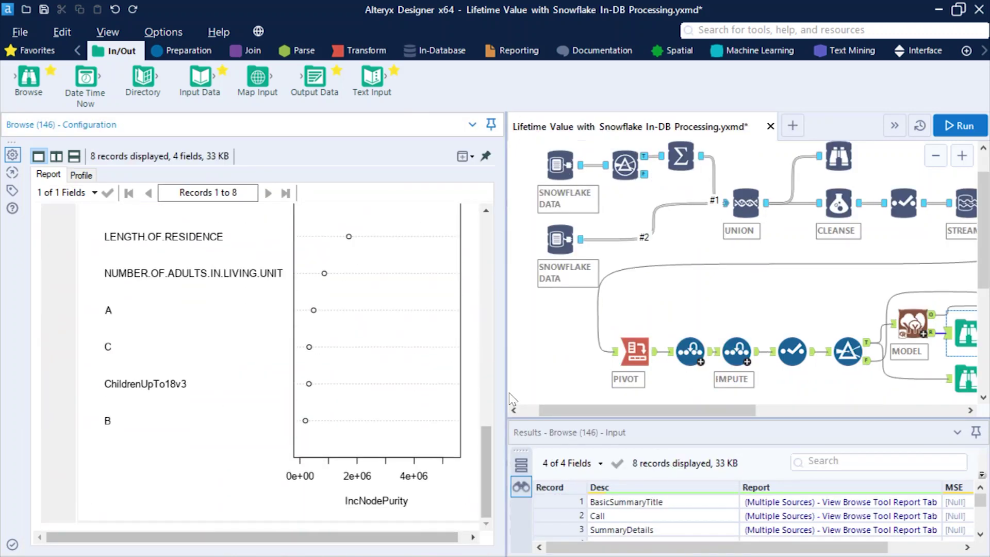
left_click_drag(505, 391, 228, 379)
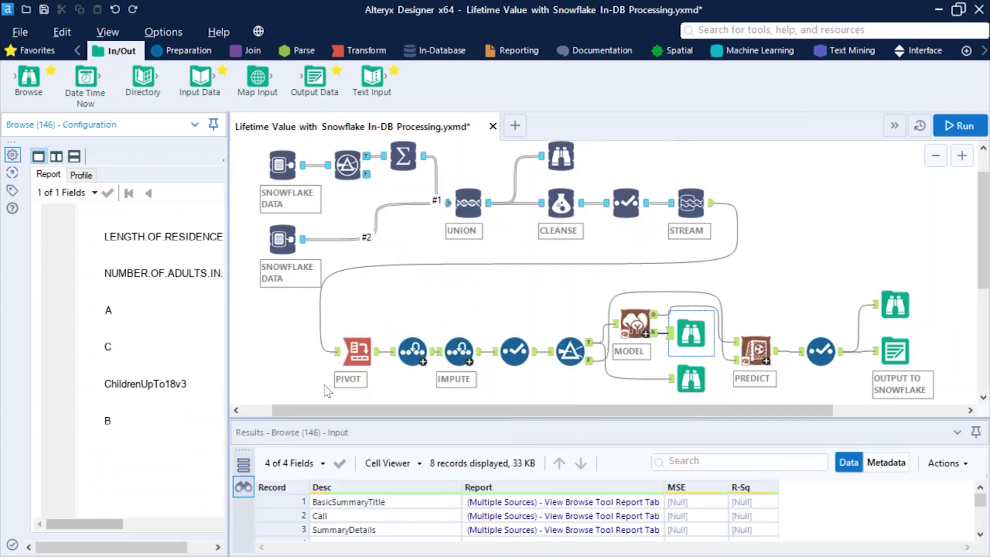
left_click(894, 304)
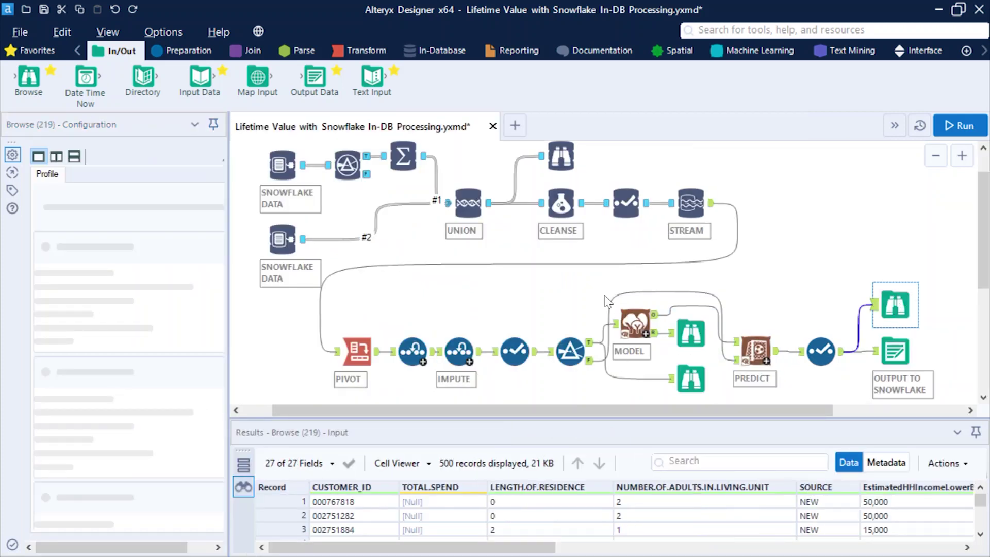
- Widen the profile for fields A–E, view OUTPUT TO SNOWFLAKE's bulk load settings, then open the Gallery workflow
left_click_drag(229, 316, 333, 309)
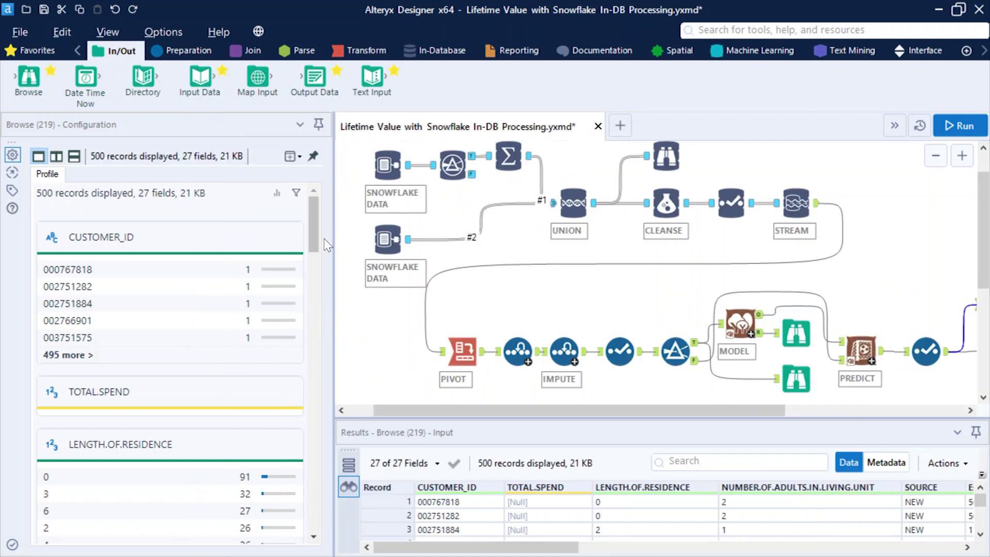
left_click_drag(313, 232, 315, 353)
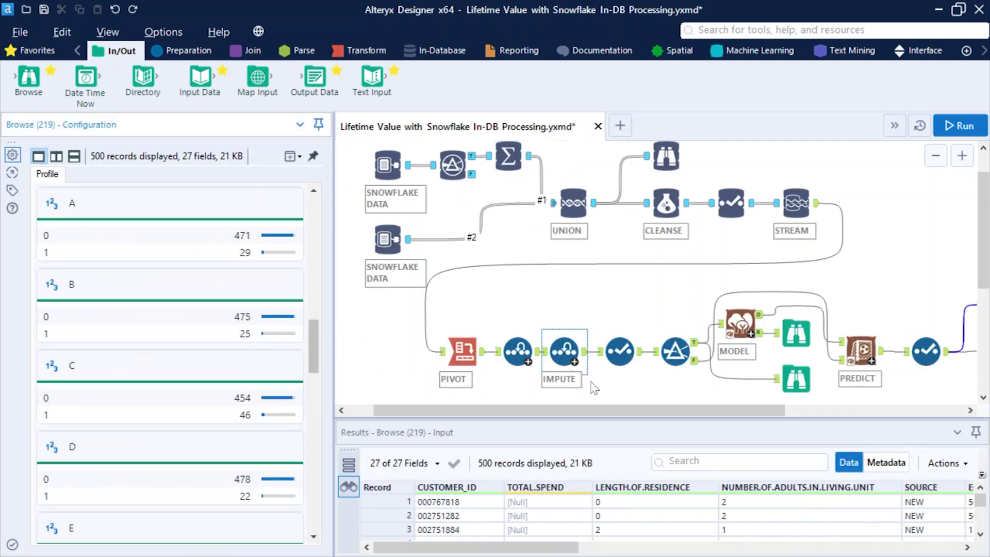
left_click_drag(595, 410, 738, 411)
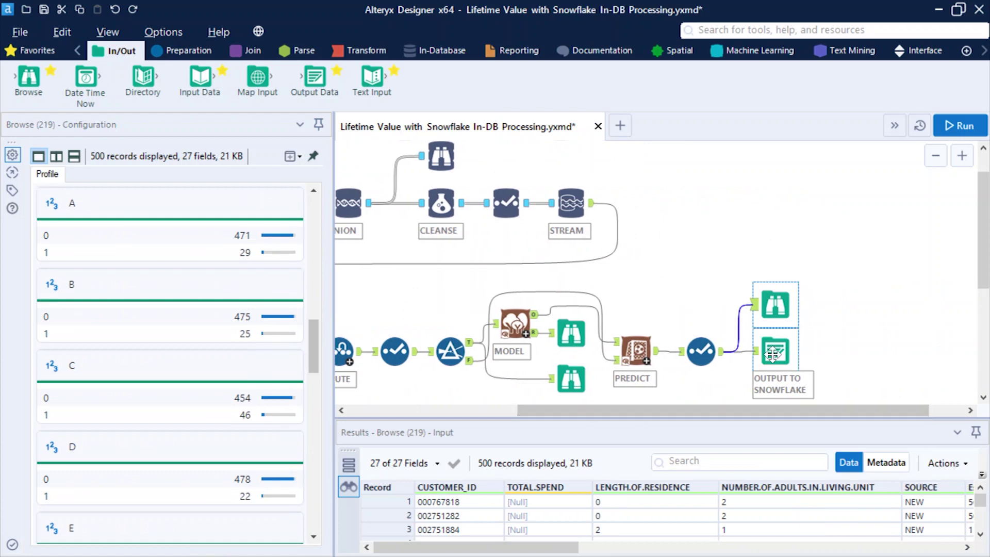
left_click(772, 354)
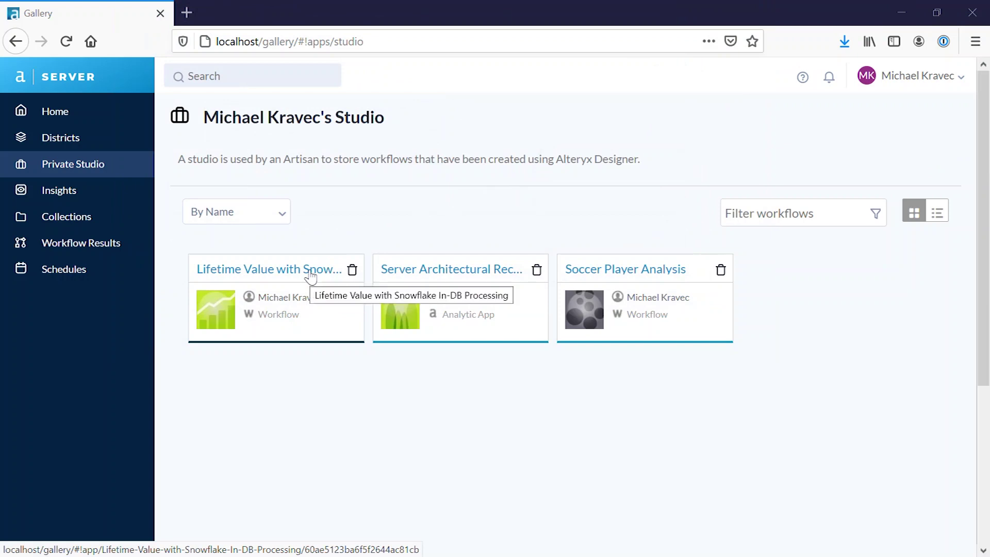
left_click(310, 277)
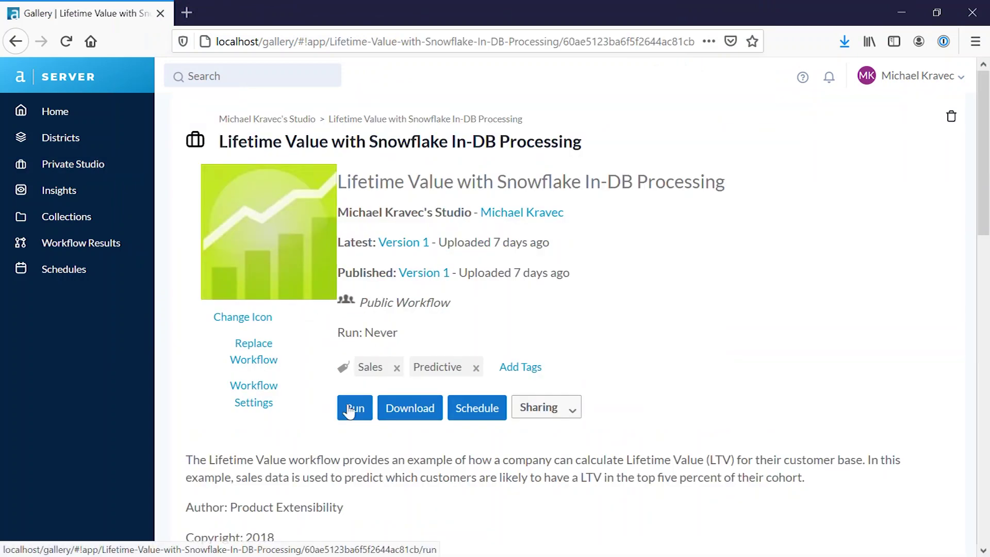
- Look at the Lifetime Value workflow's sharing options, then start a schedule for it
left_click(571, 413)
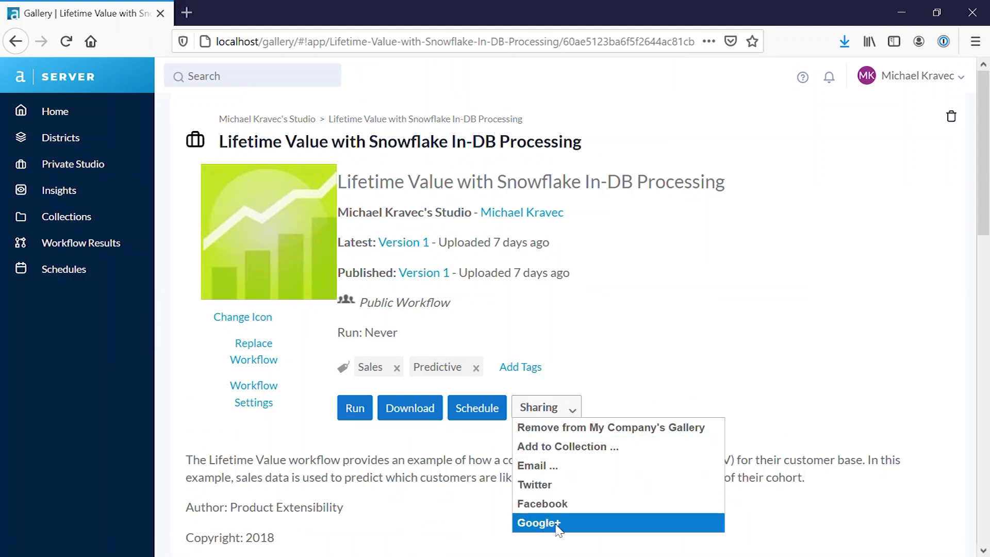
left_click(616, 396)
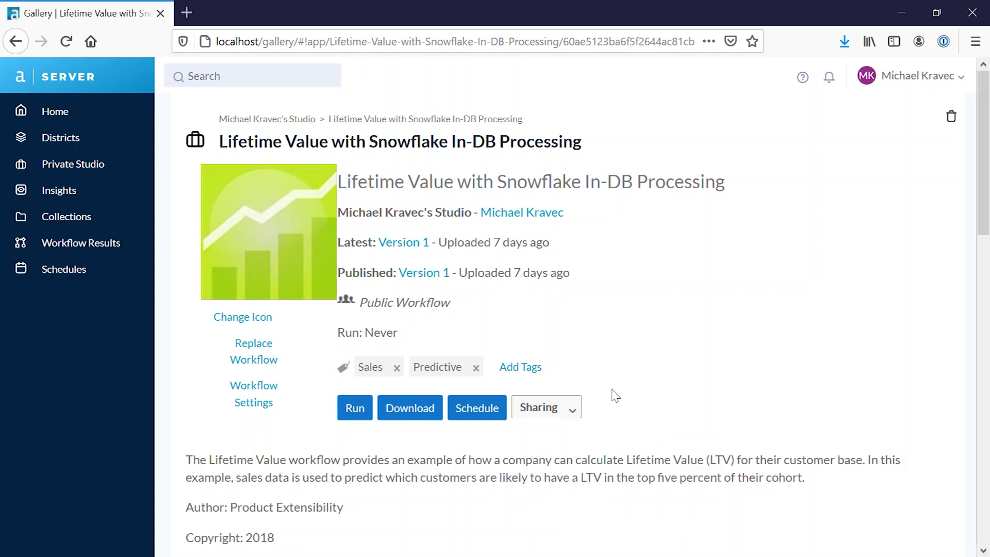
left_click(480, 412)
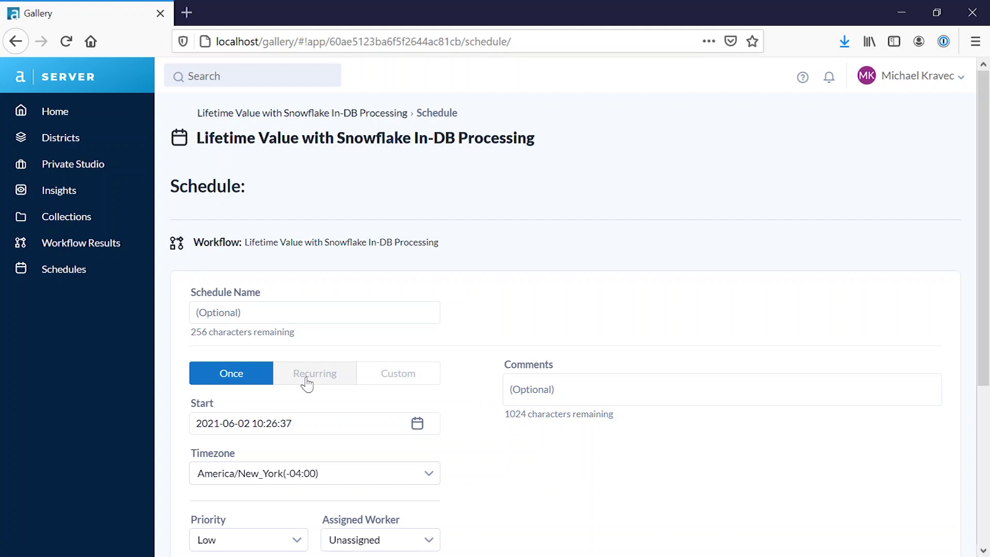
left_click(307, 382)
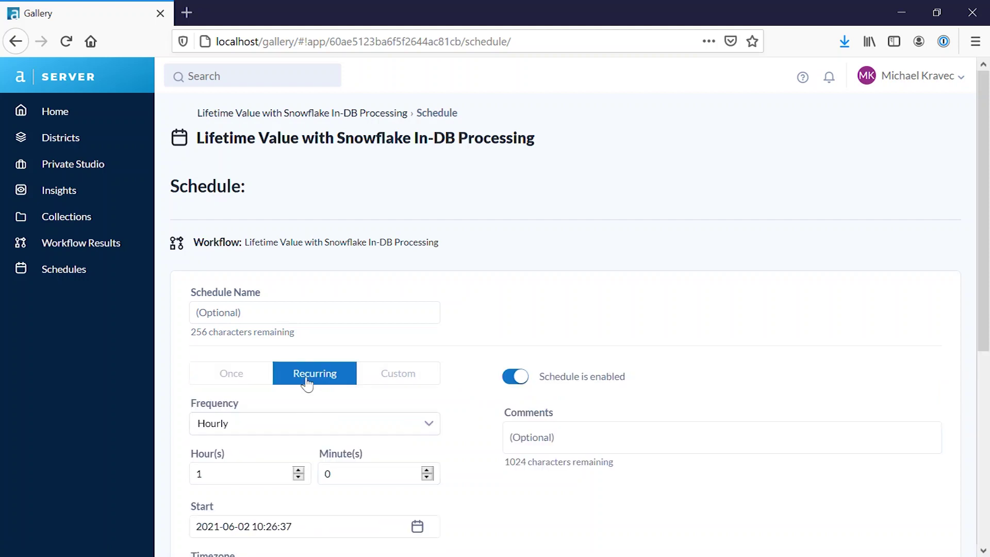
- Compare the Custom and Once schedule options, then list the existing Lifetime Value schedules
left_click(407, 378)
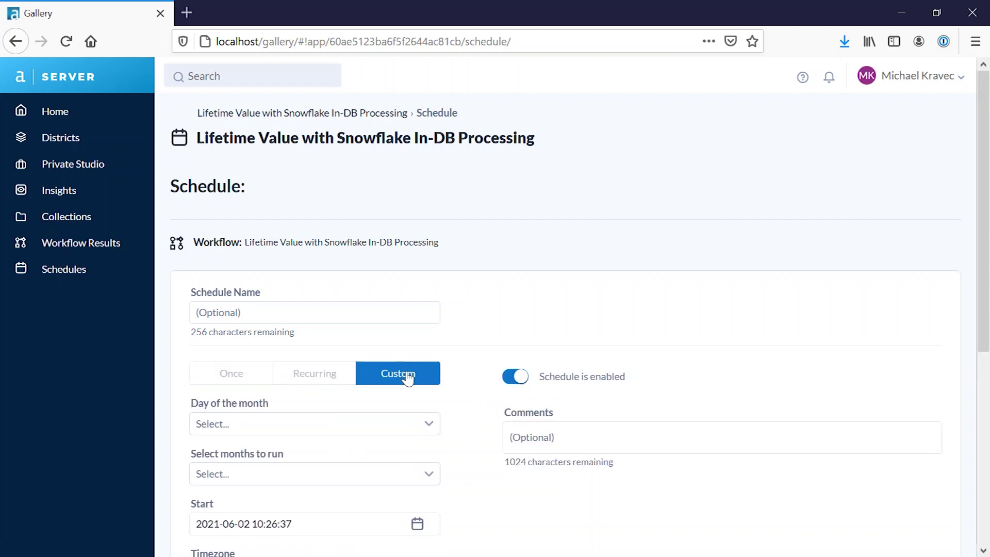
left_click(248, 377)
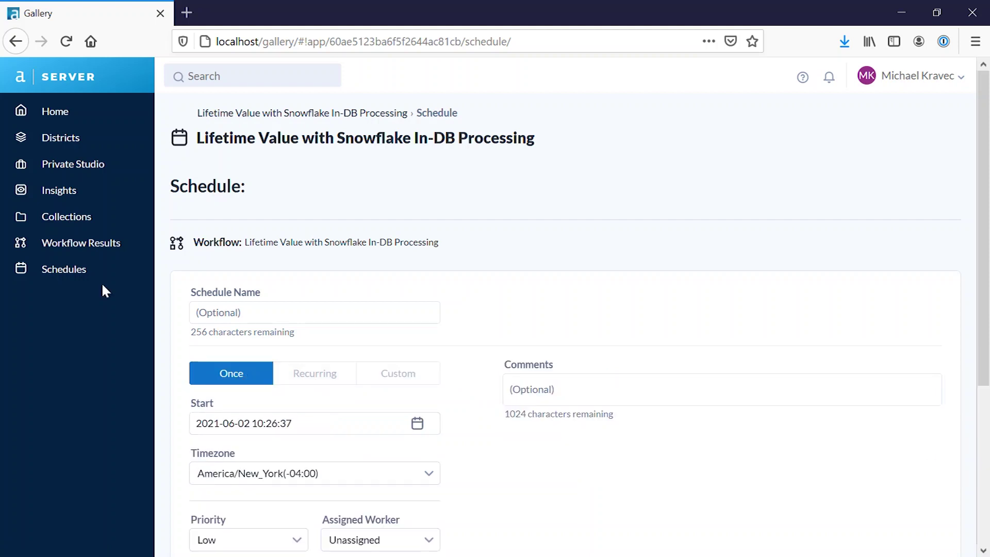
left_click(76, 281)
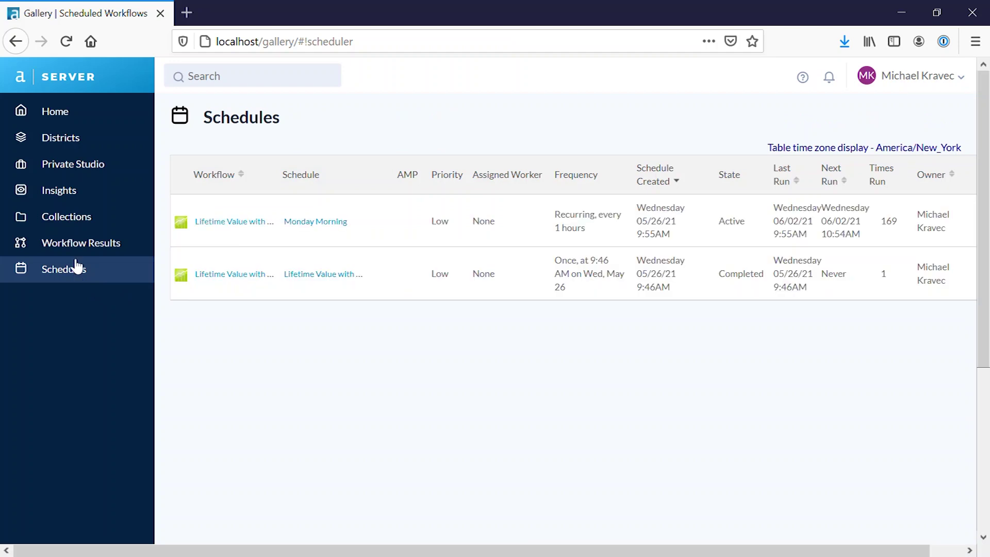
- Browse the Marketing collection, then return to the private studio's three workflows
left_click(80, 219)
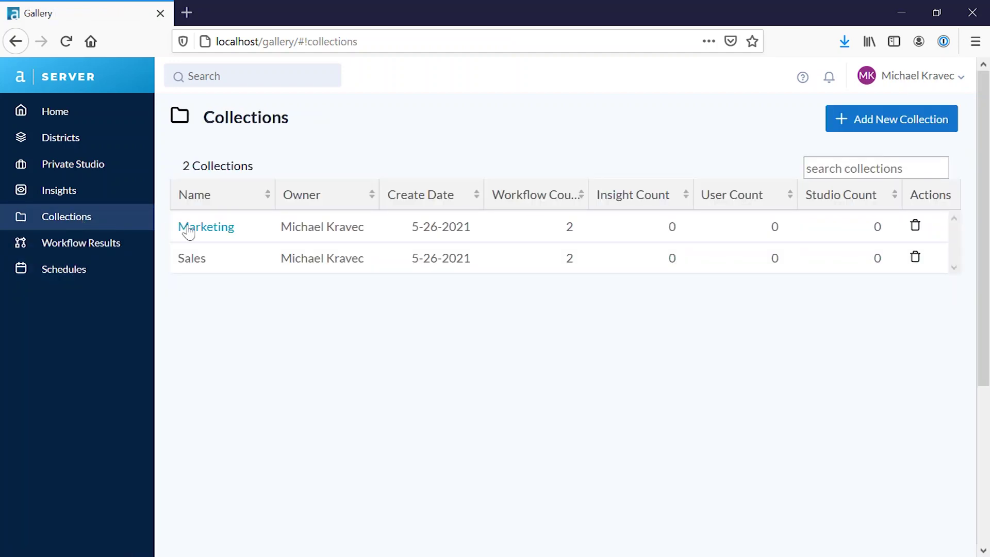
left_click(195, 227)
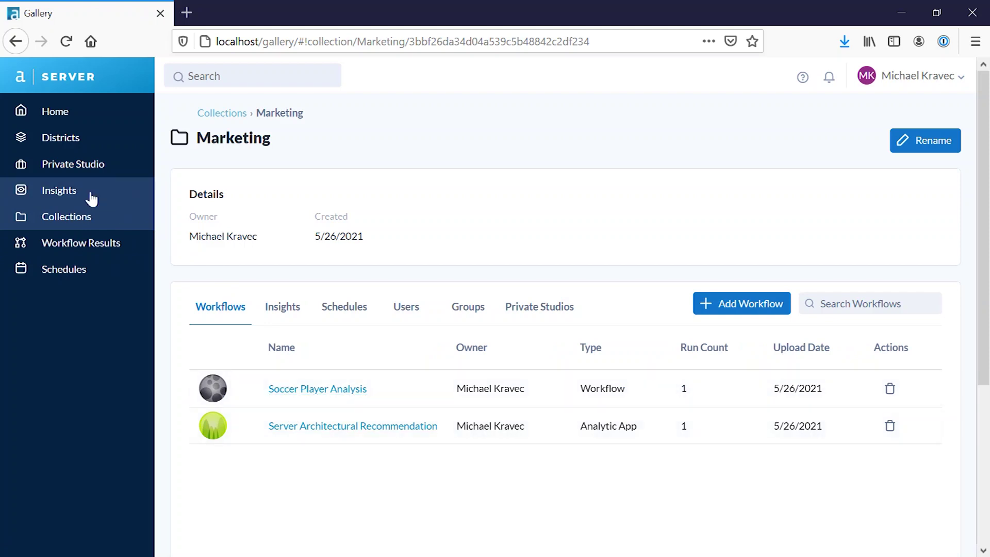
left_click(77, 166)
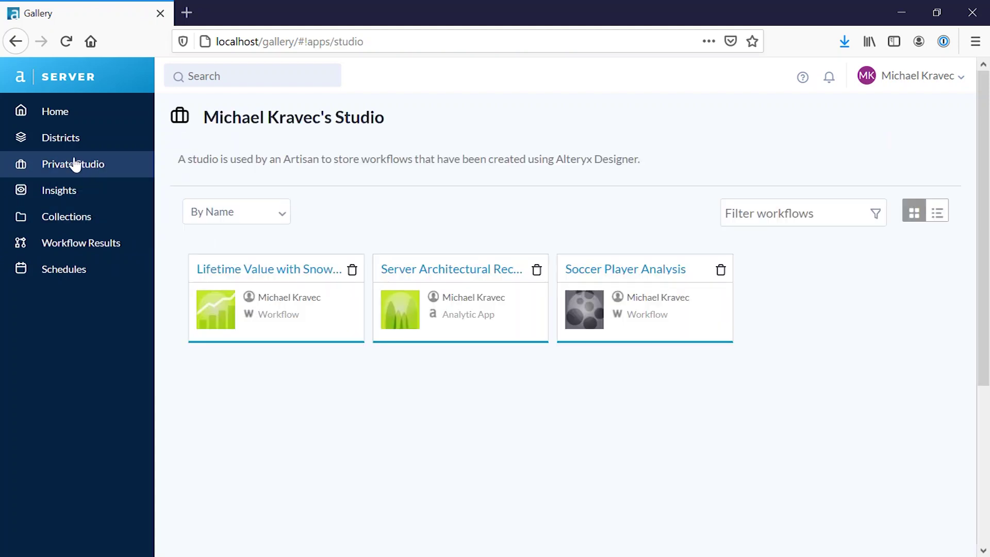